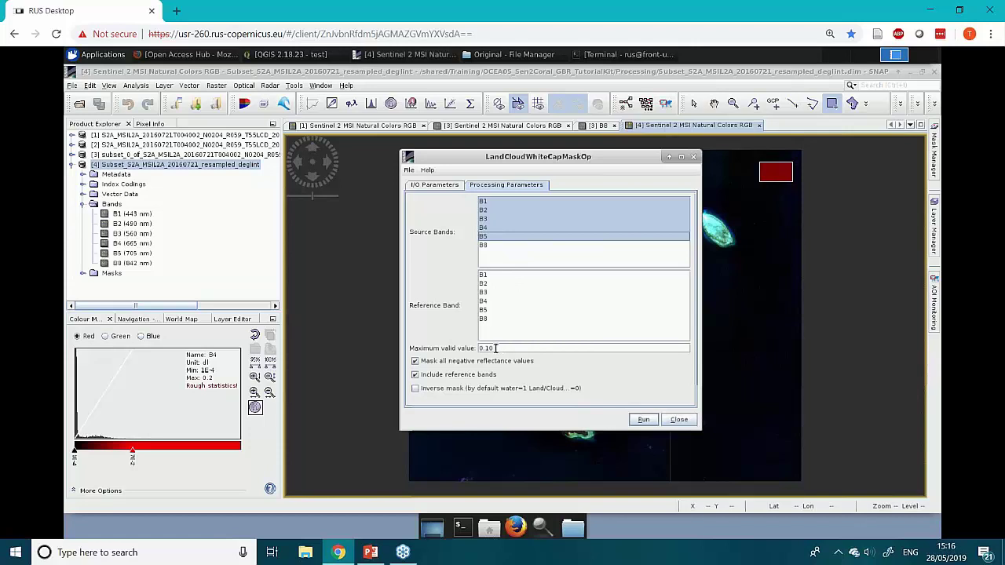
# Step: Run the land, cloud and white cap masking with B8 as reference band and a maximum valid value of 0.05
pyautogui.click(489, 319)
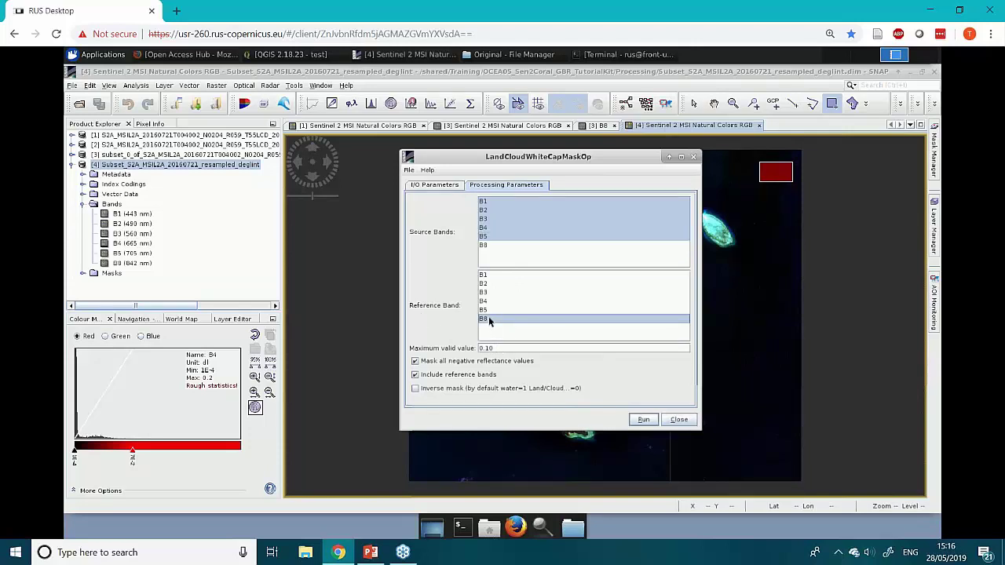
pyautogui.click(508, 350)
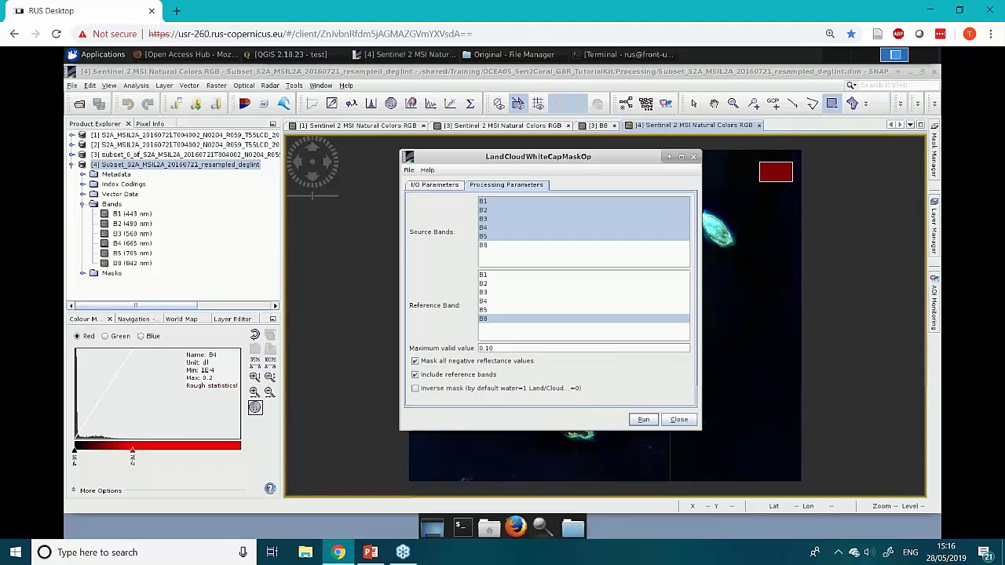
pyautogui.press('BackSpace')
pyautogui.write('5')
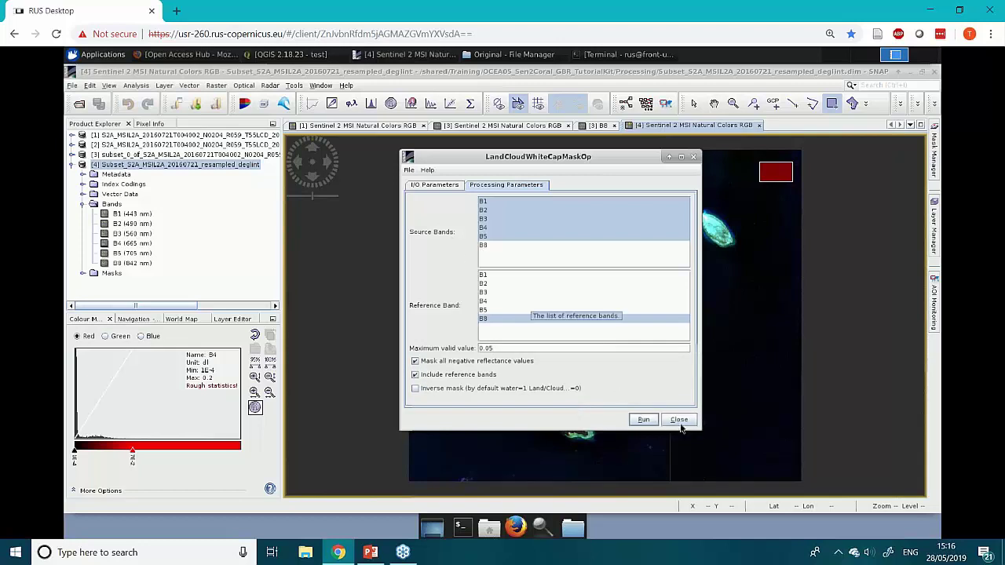
pyautogui.click(642, 421)
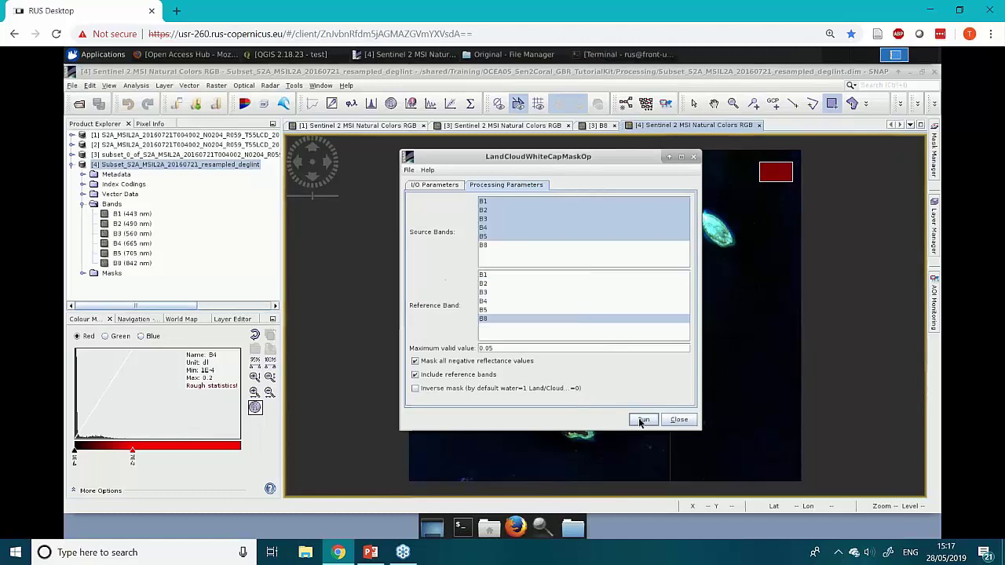
# Step: Expand the bands of the new deglint_mask product and open its LandCloudWhiteCapMask_B8 band
pyautogui.click(71, 164)
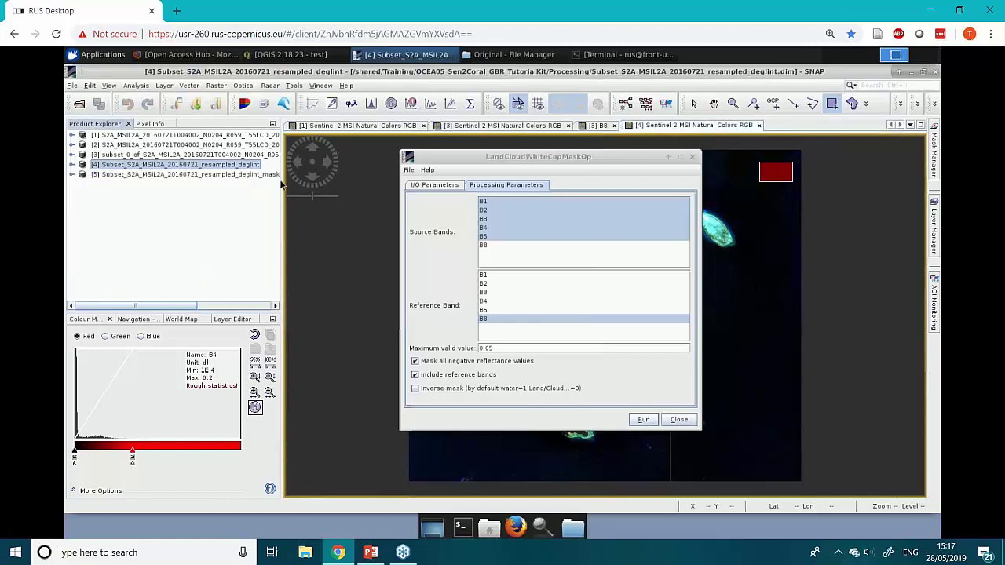
pyautogui.click(72, 174)
pyautogui.click(83, 214)
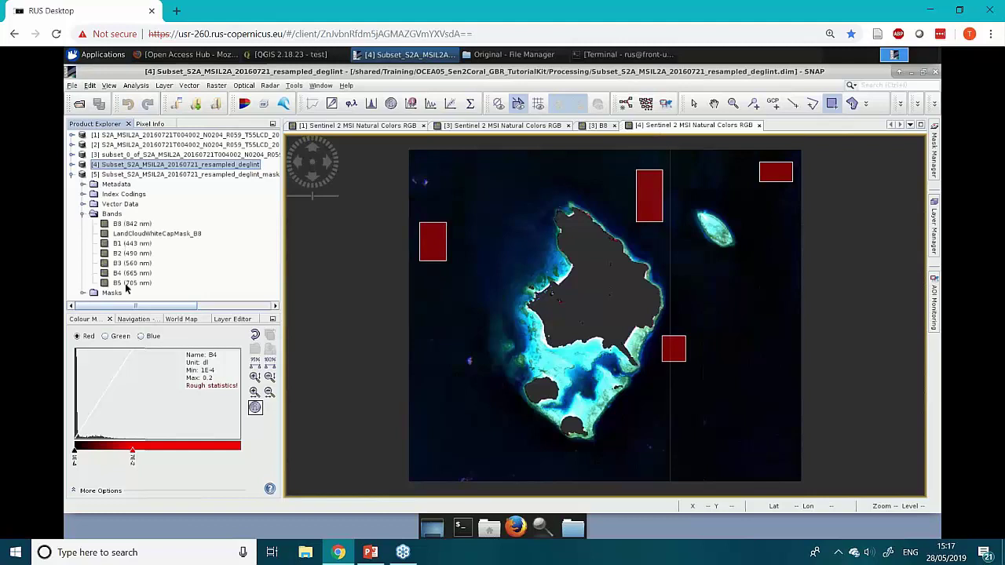
pyautogui.click(143, 236)
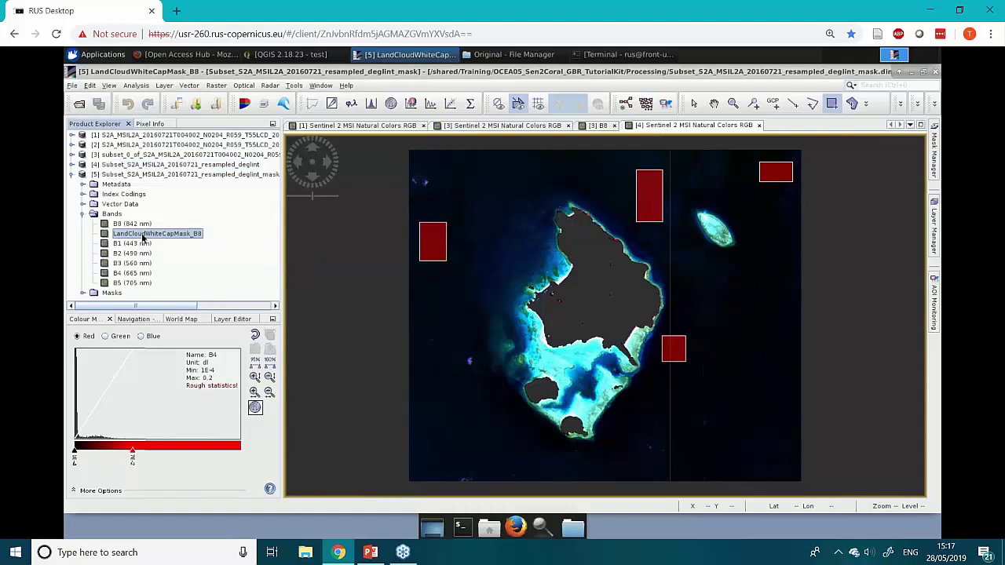
pyautogui.doubleClick(142, 236)
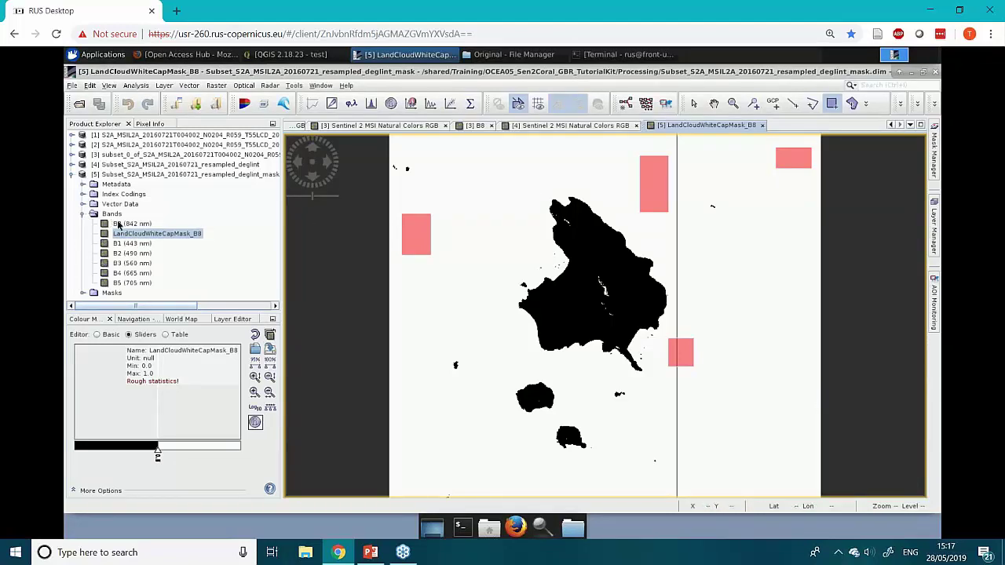
# Step: Open an RGB image of the deglint_mask product with the Sentinel 2 MSI Natural Colors profile
pyautogui.rightClick(180, 175)
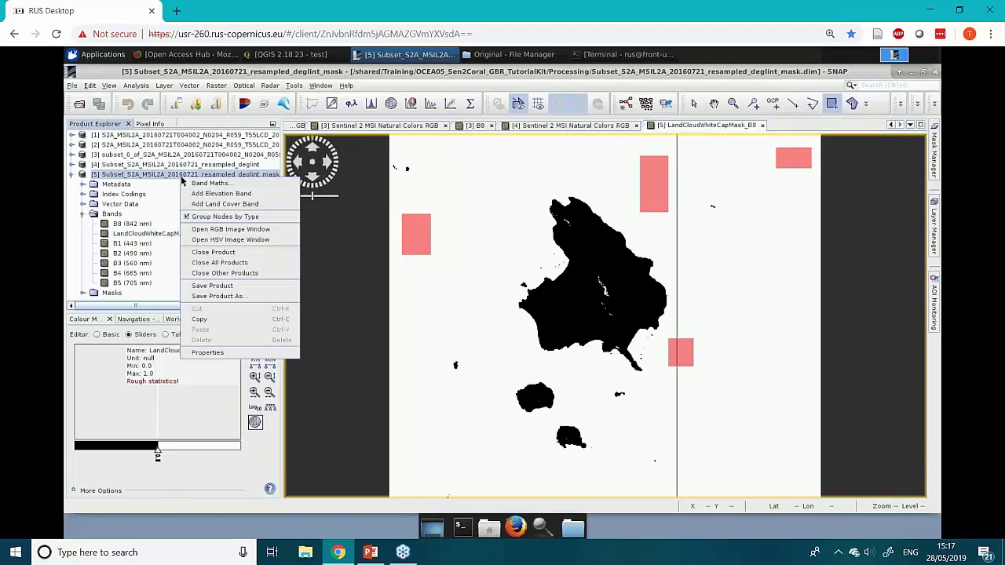
pyautogui.click(230, 229)
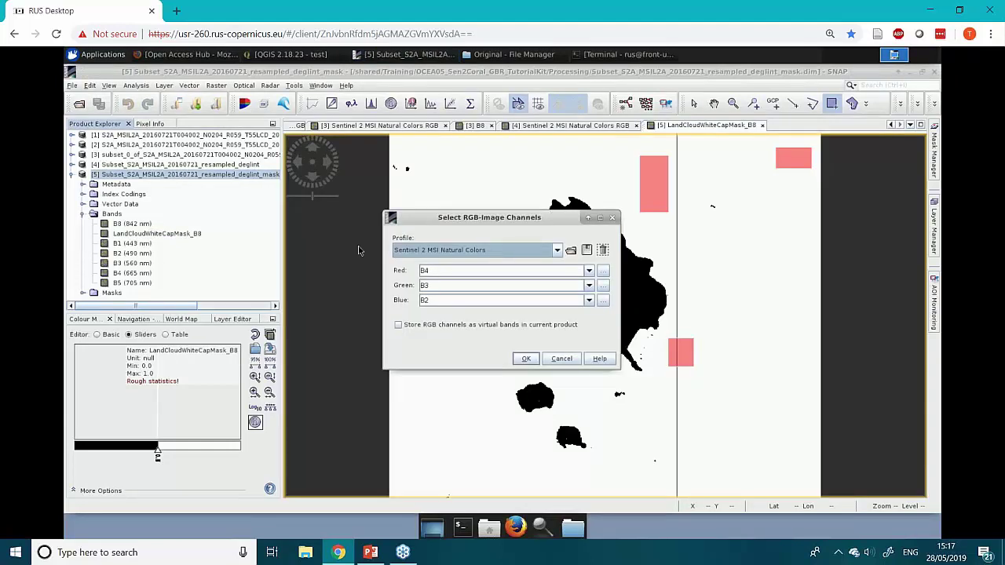
pyautogui.press('Return')
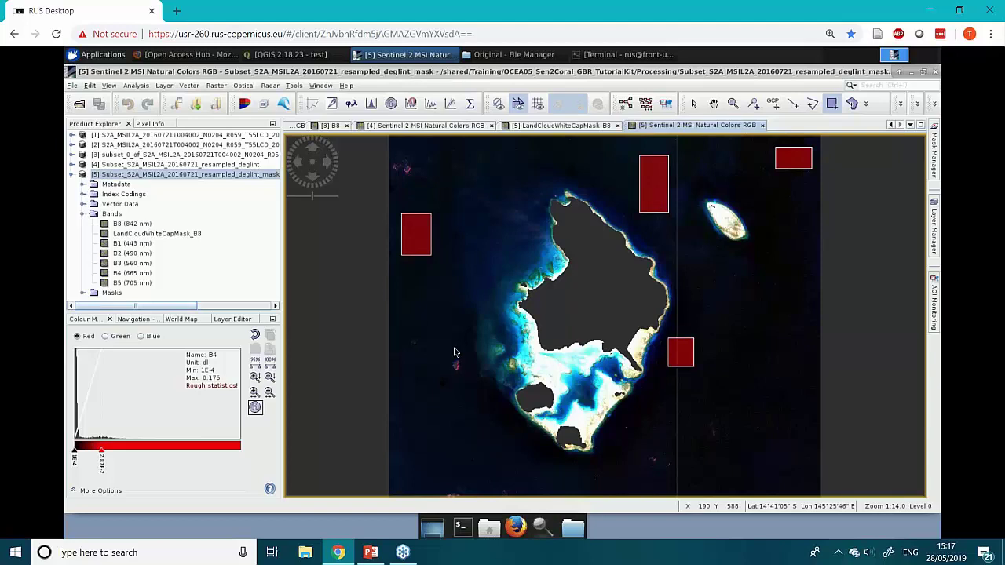
# Step: Set the RGB image's display maximum to 0.07 for red and 0.1 for green and blue
pyautogui.click(102, 463)
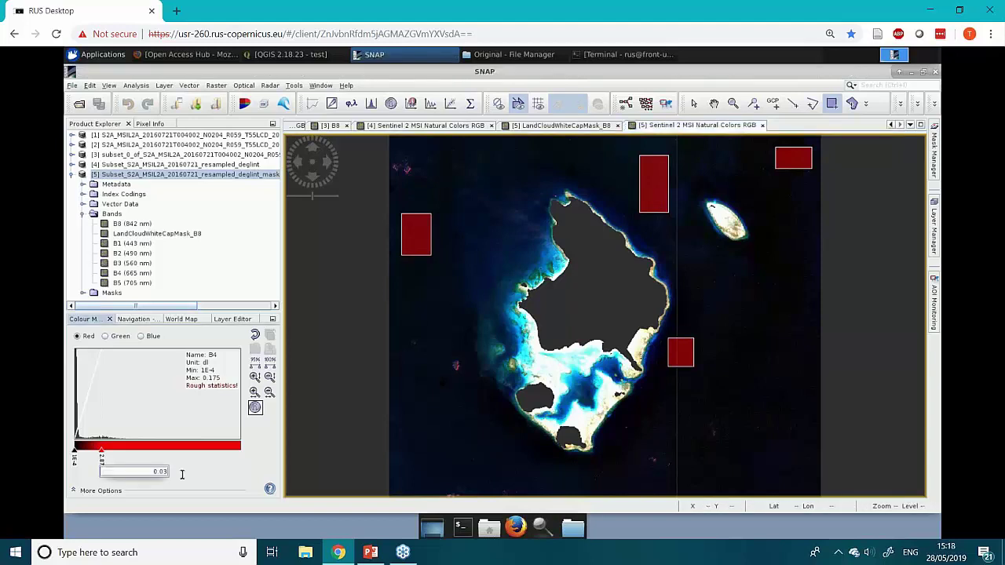
pyautogui.press('Return')
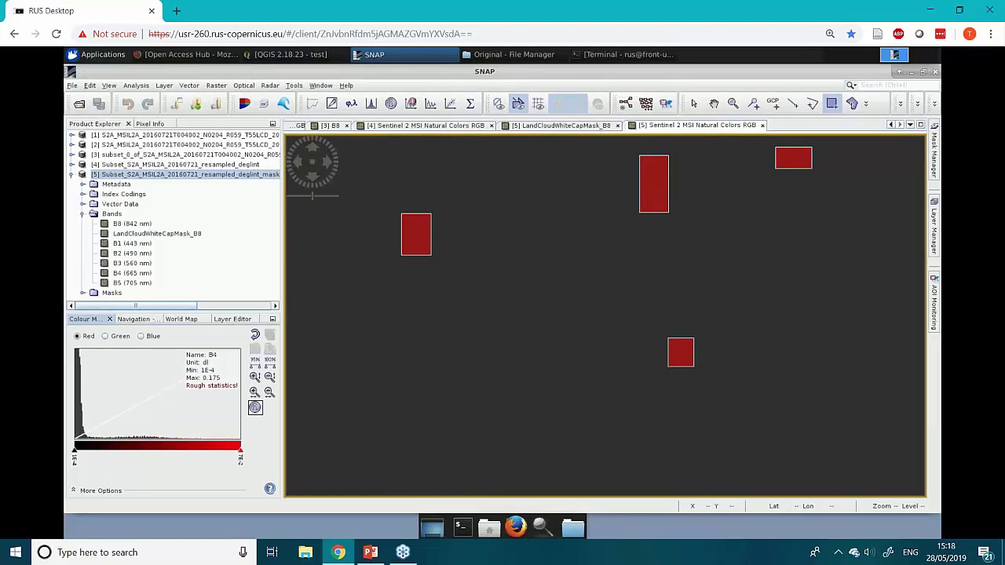
pyautogui.click(105, 336)
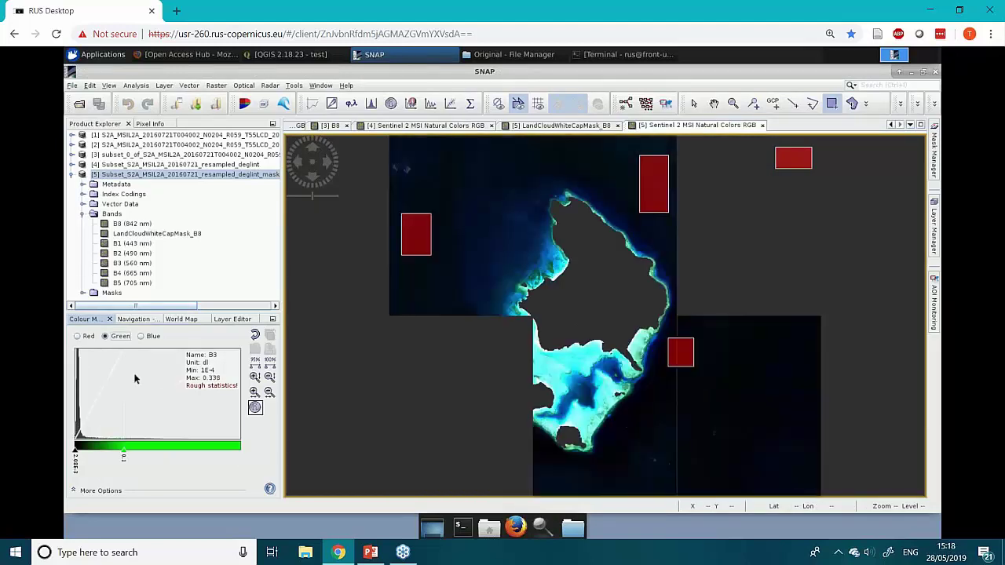
pyautogui.moveTo(123, 451); pyautogui.dragTo(132, 444)
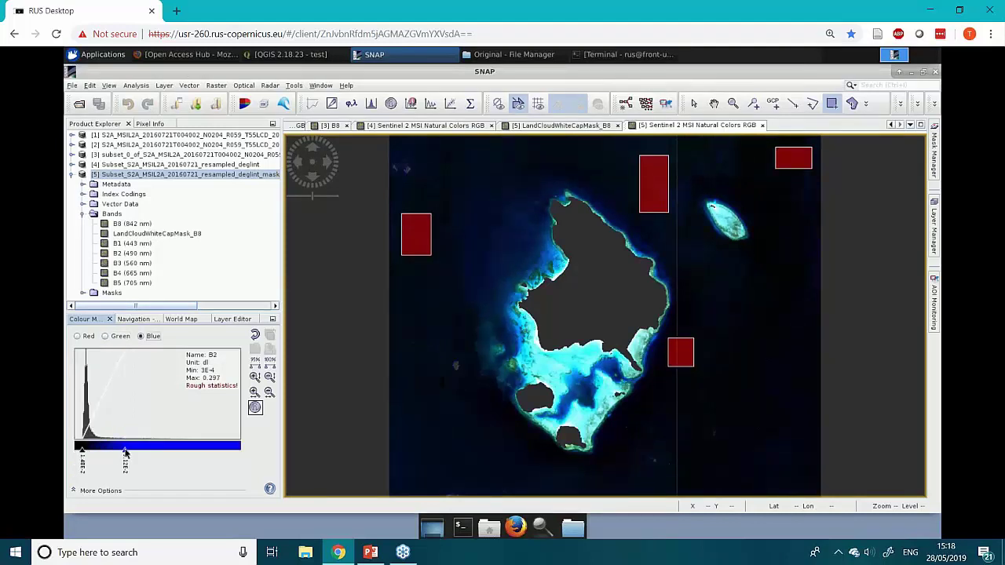
pyautogui.moveTo(125, 451); pyautogui.dragTo(130, 446)
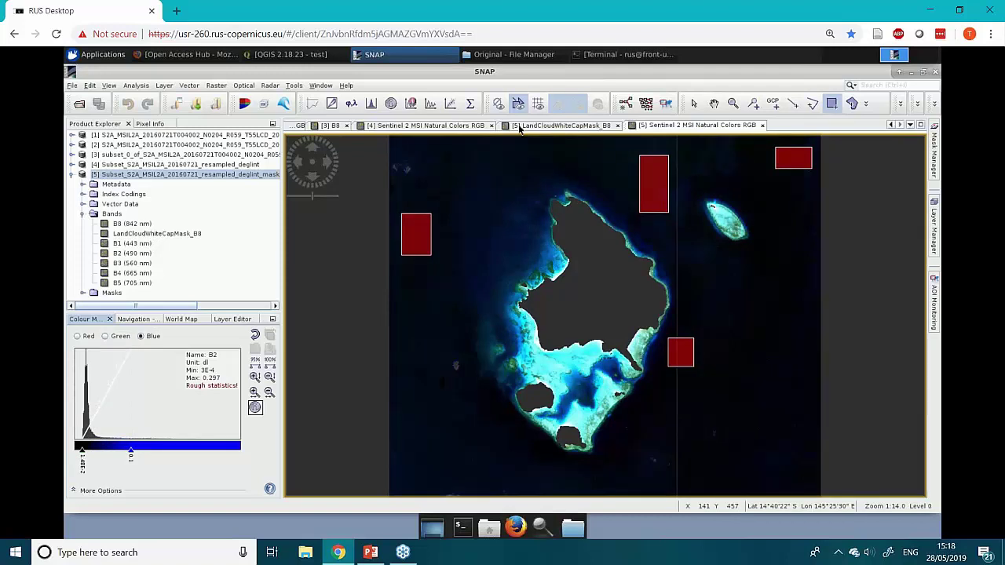
# Step: Close the product 4 RGB view and the product 3 B8 view, and compare the product 3 RGB image with the masked one
pyautogui.click(540, 299)
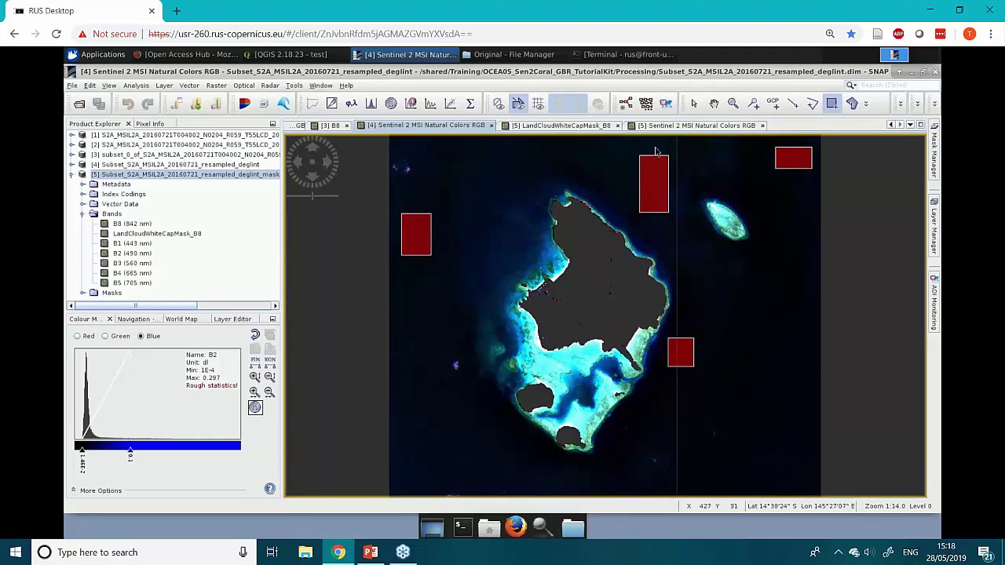
pyautogui.click(491, 126)
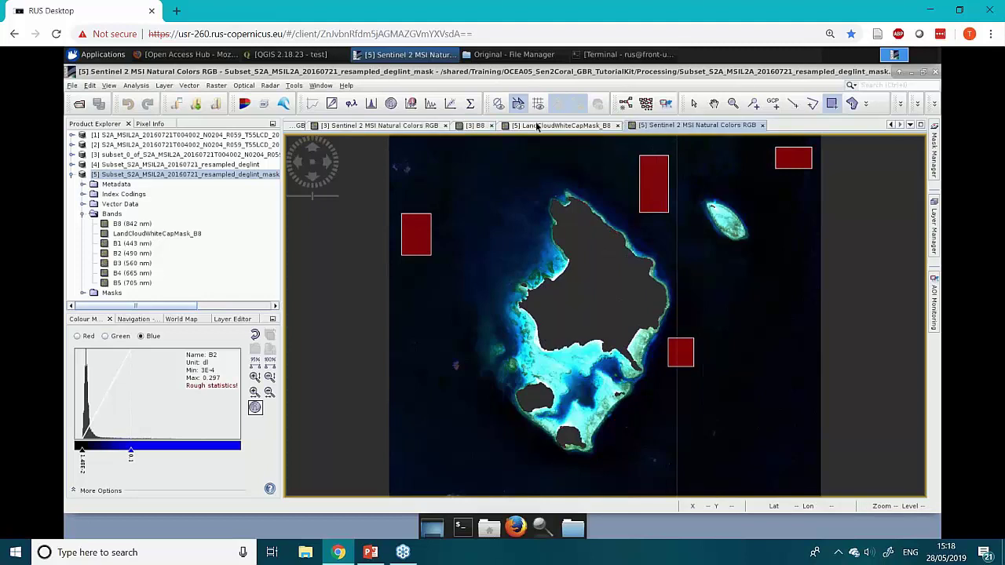
pyautogui.click(492, 126)
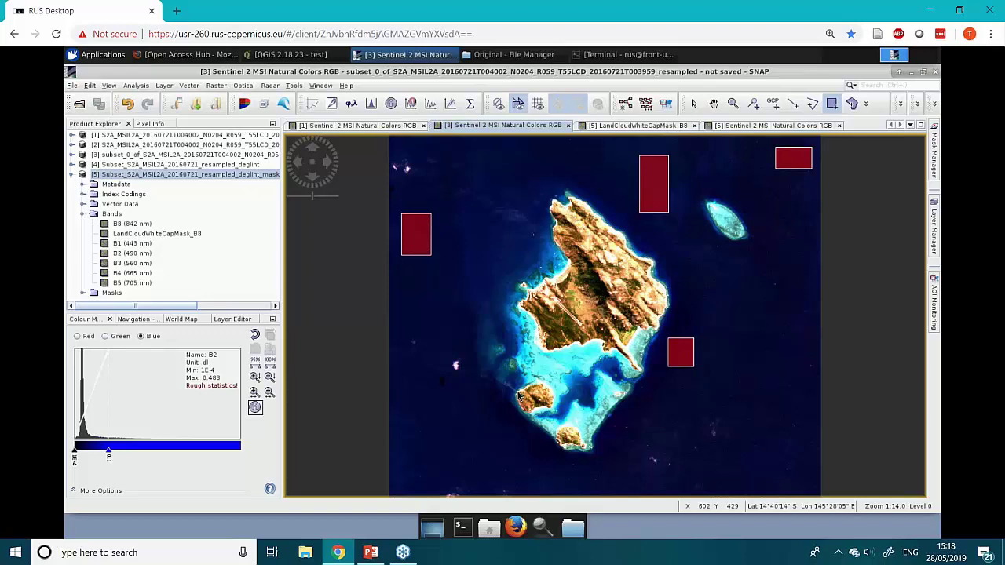
pyautogui.click(774, 126)
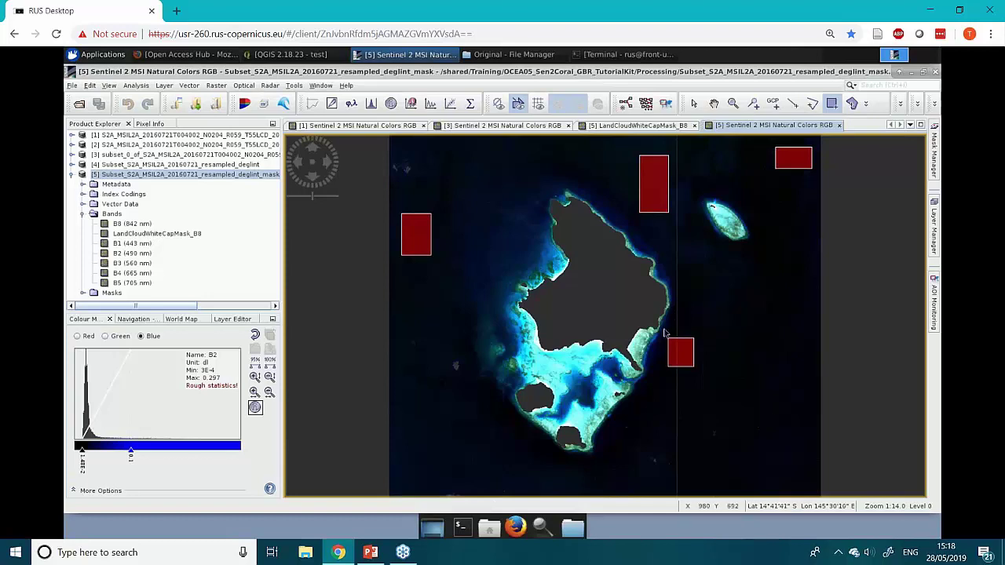
# Step: Open band B2 of the deglint_mask product and lower its maximum display value to about 4.43E-2
pyautogui.click(123, 255)
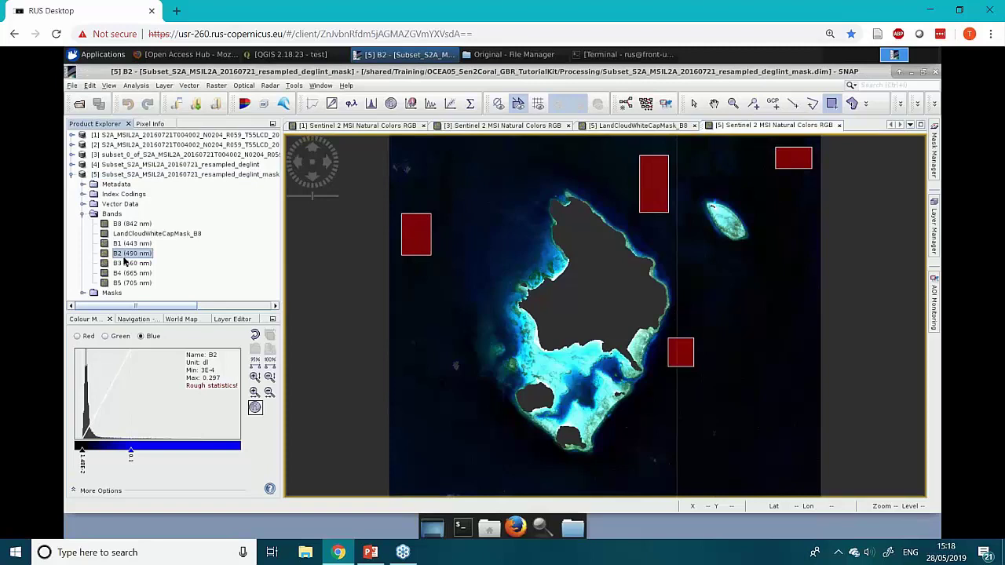
pyautogui.doubleClick(123, 256)
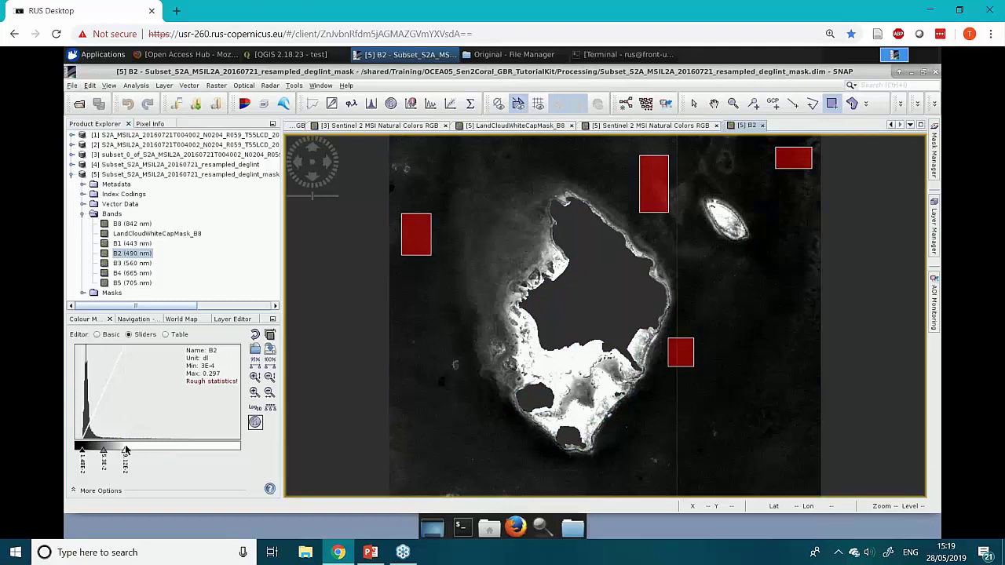
pyautogui.moveTo(125, 450); pyautogui.dragTo(99, 450)
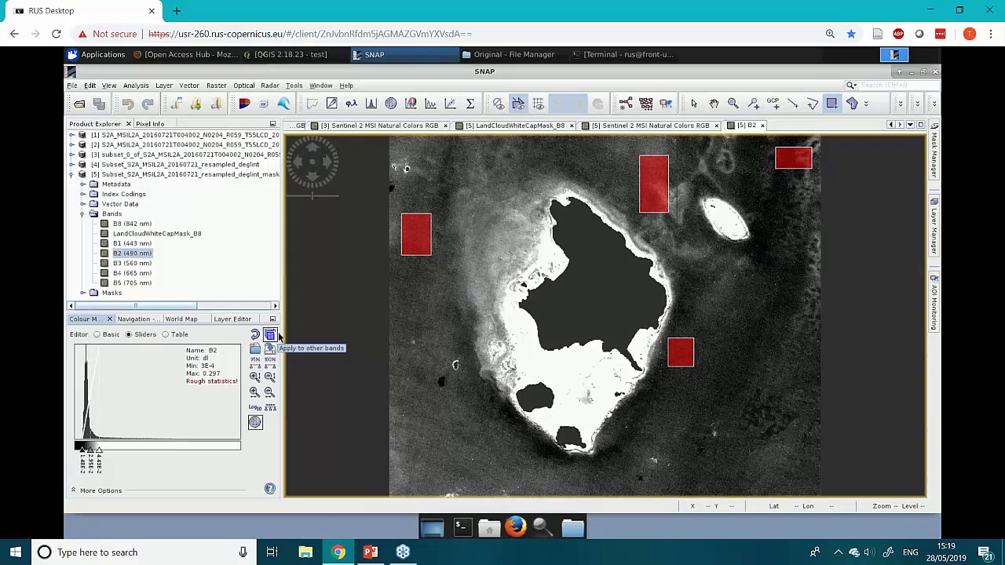
# Step: Start a Band Maths band named Mask_All in the deglint_mask product and make it non-virtual
pyautogui.rightClick(187, 176)
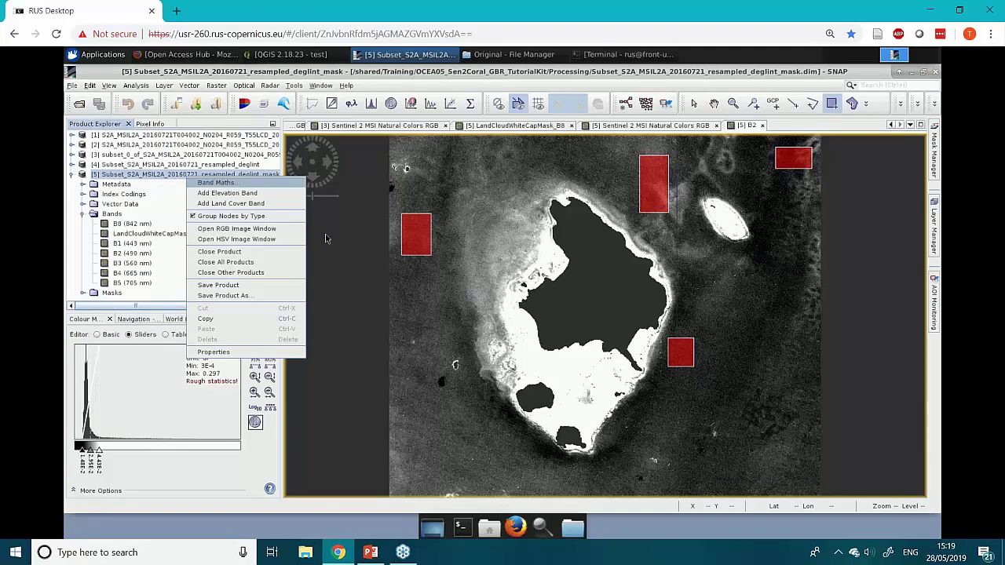
pyautogui.press('Return')
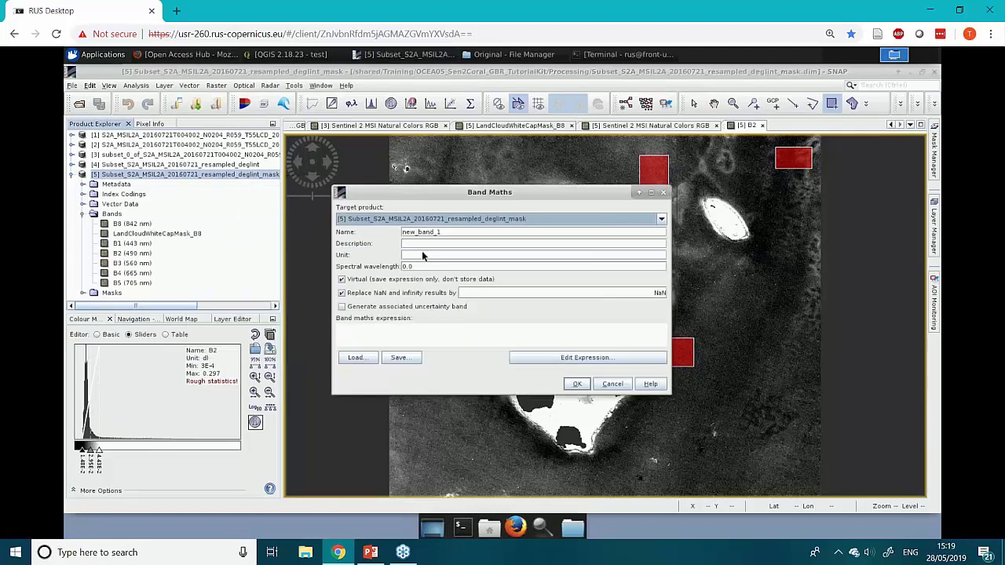
pyautogui.write('Mask_All')
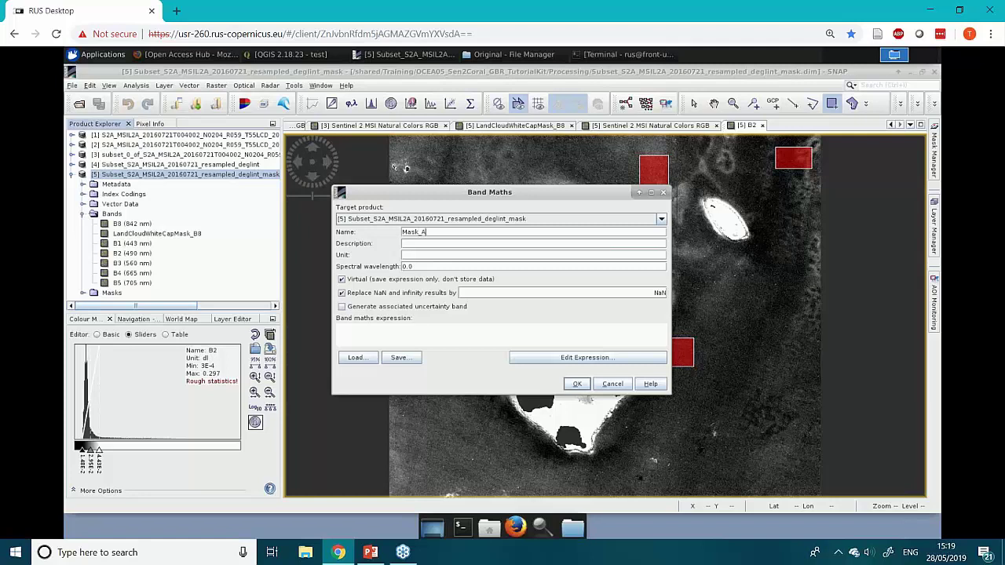
pyautogui.click(342, 280)
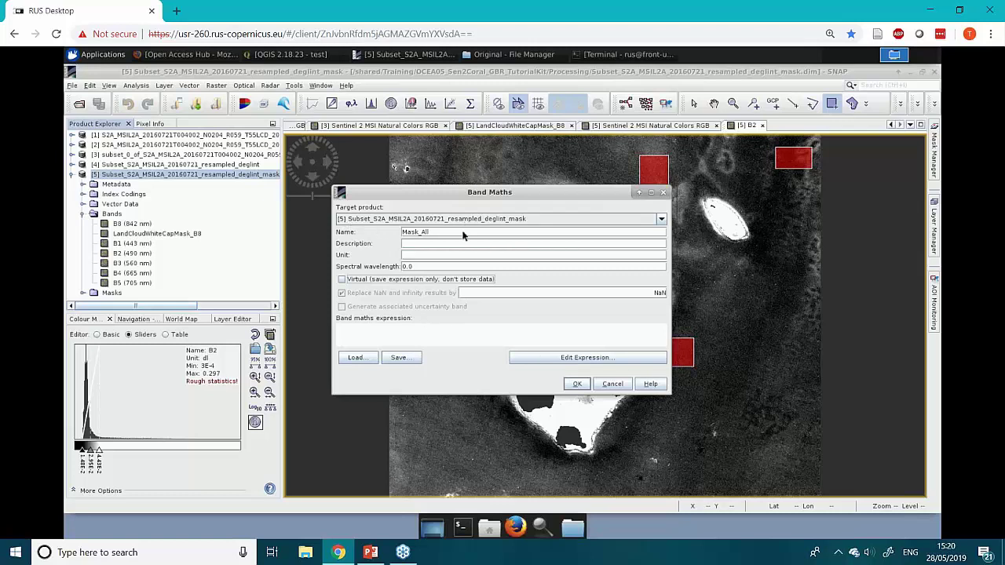
# Step: Begin the band maths expression with "if $5.B2 > 0.01 && $5.LandCloudWhiteCapMask_B8"
pyautogui.click(626, 360)
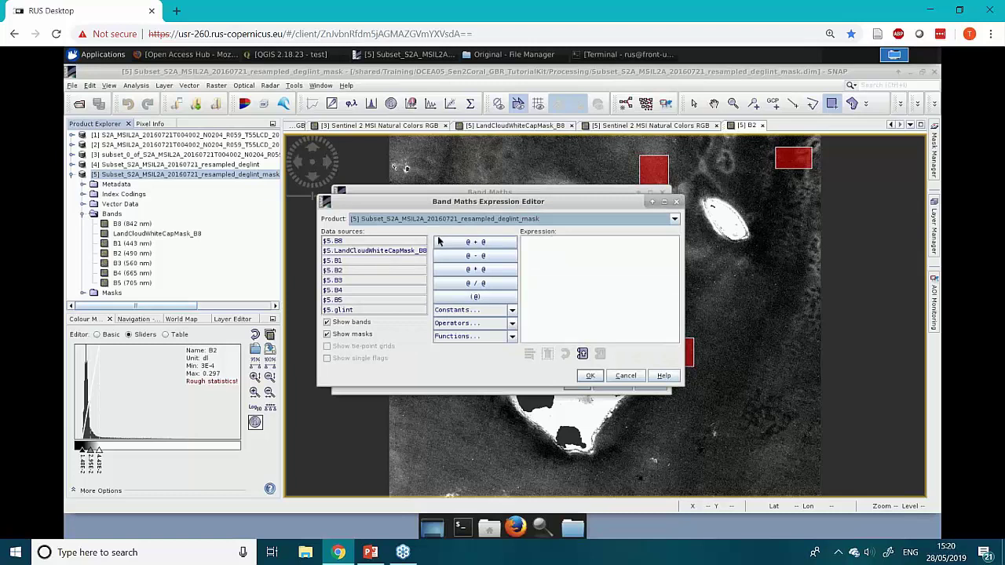
pyautogui.click(532, 241)
pyautogui.write('if')
pyautogui.click(338, 270)
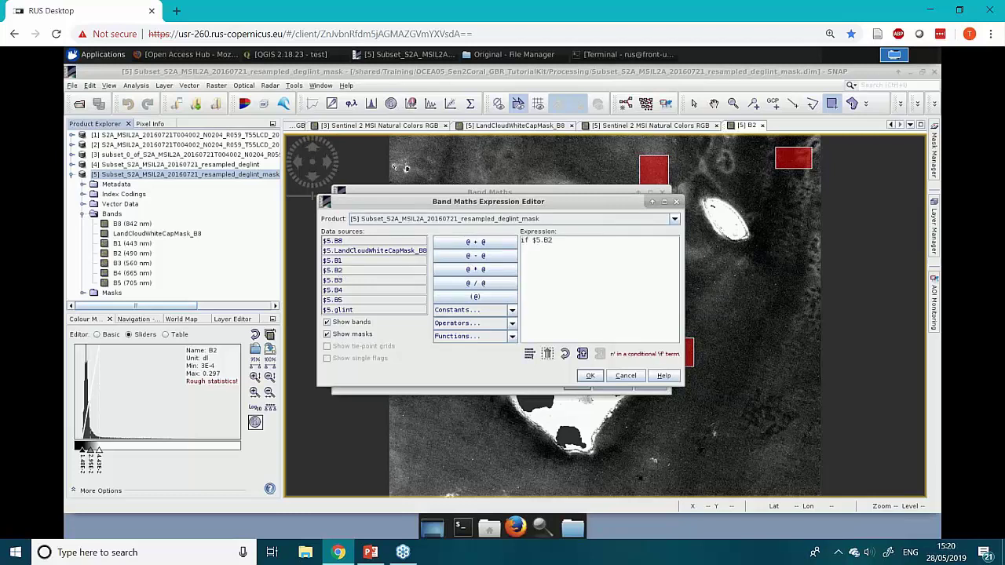
pyautogui.write('> 0.01')
pyautogui.write('&&')
pyautogui.doubleClick(389, 253)
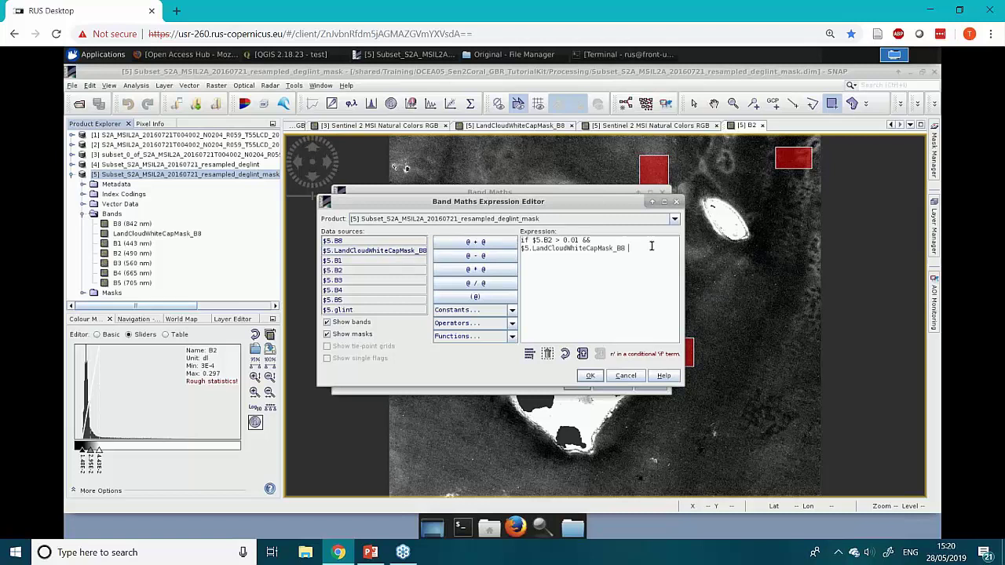
# Step: Complete the expression with "== 1 then 1 else 0" and accept it
pyautogui.write('==')
pyautogui.press('BackSpace')
pyautogui.press('BackSpace')
pyautogui.write('== 1 then ')
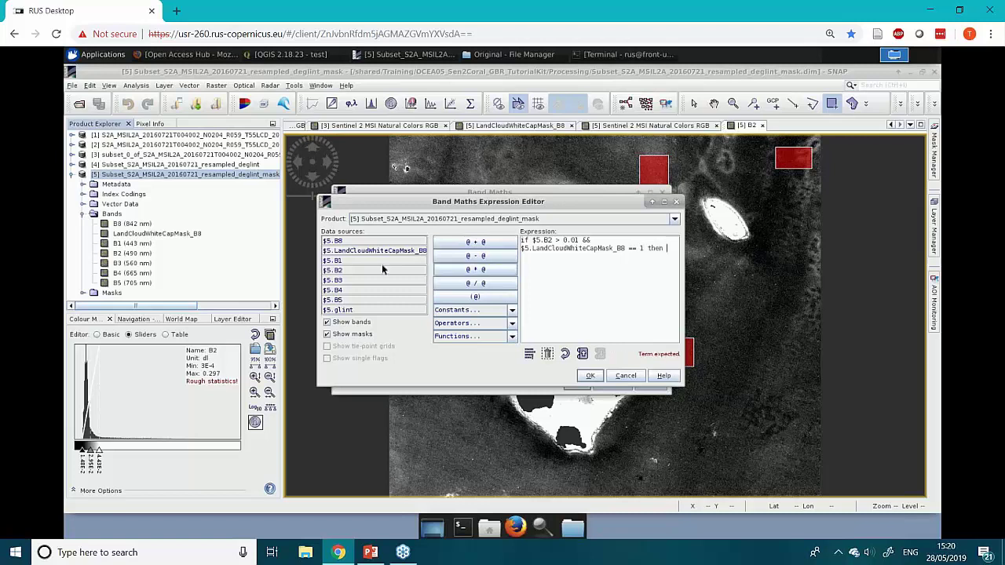
pyautogui.write('1')
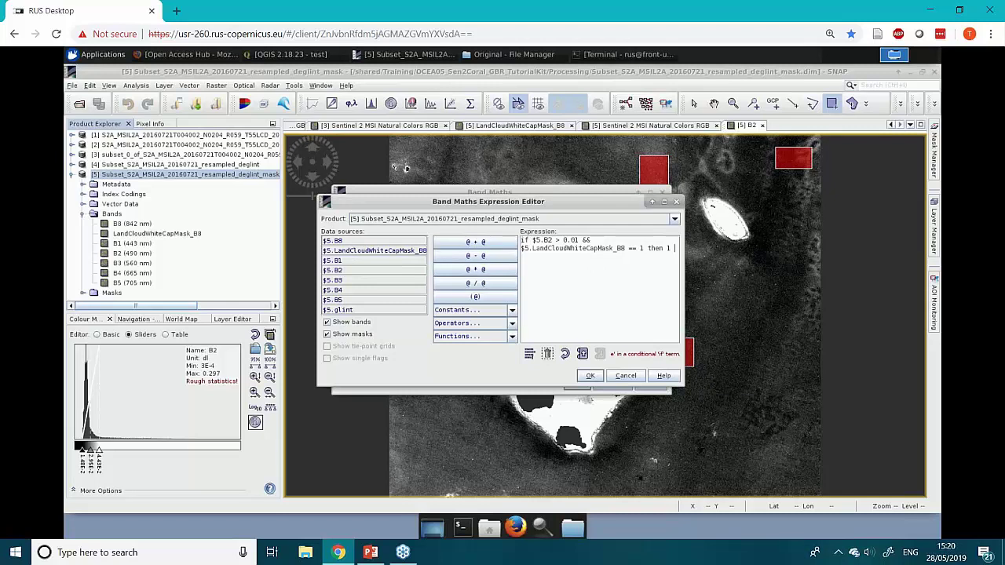
pyautogui.write(' else 0')
pyautogui.click(584, 258)
pyautogui.click(591, 376)
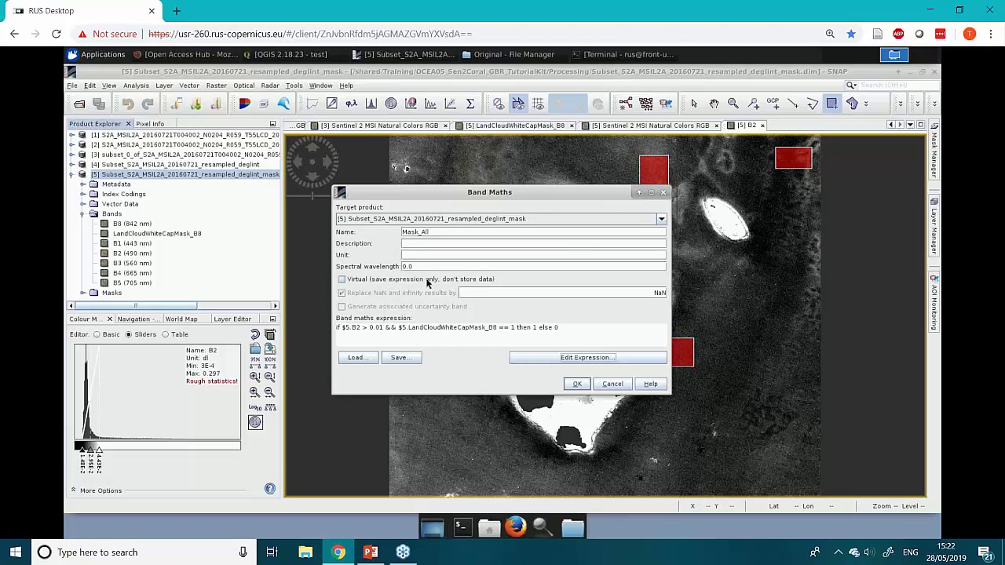
# Step: Create the Mask_All band and compare it with the B2 view
pyautogui.click(576, 385)
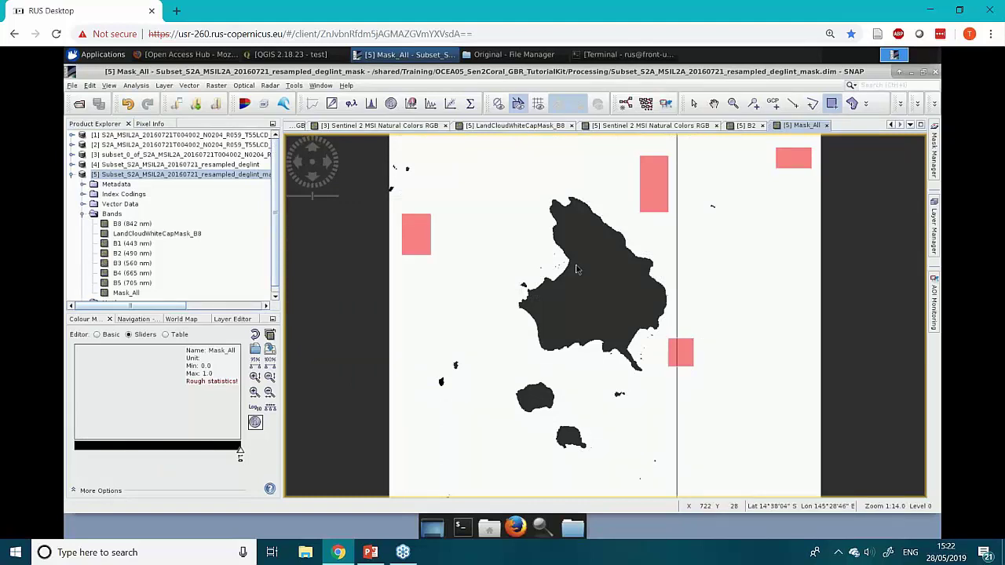
pyautogui.click(750, 125)
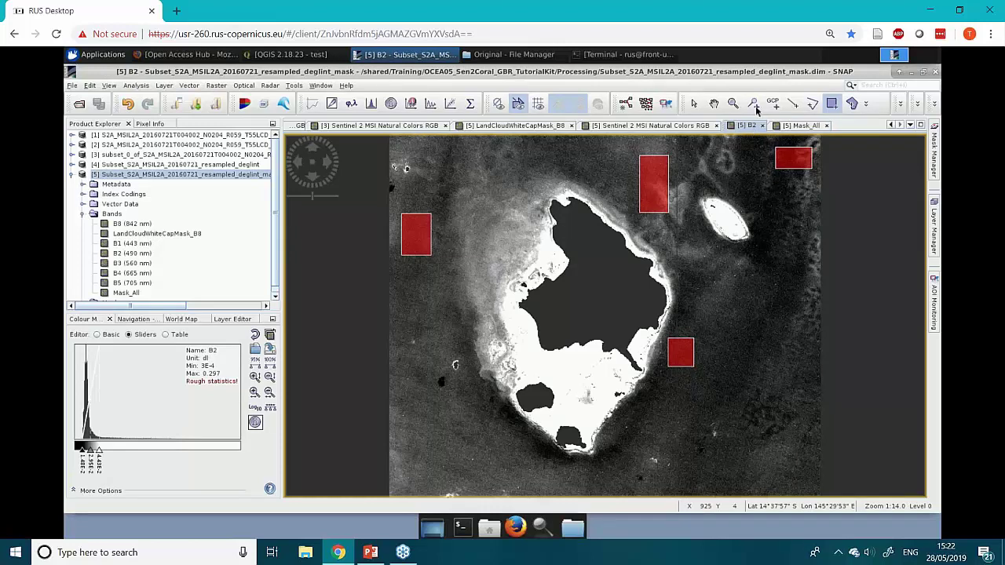
# Step: Recheck Mask_All against B2 and close the B2, LandCloudWhiteCapMask_B8, product [1] Natural Colors RGB and Mask_All image views
pyautogui.click(797, 127)
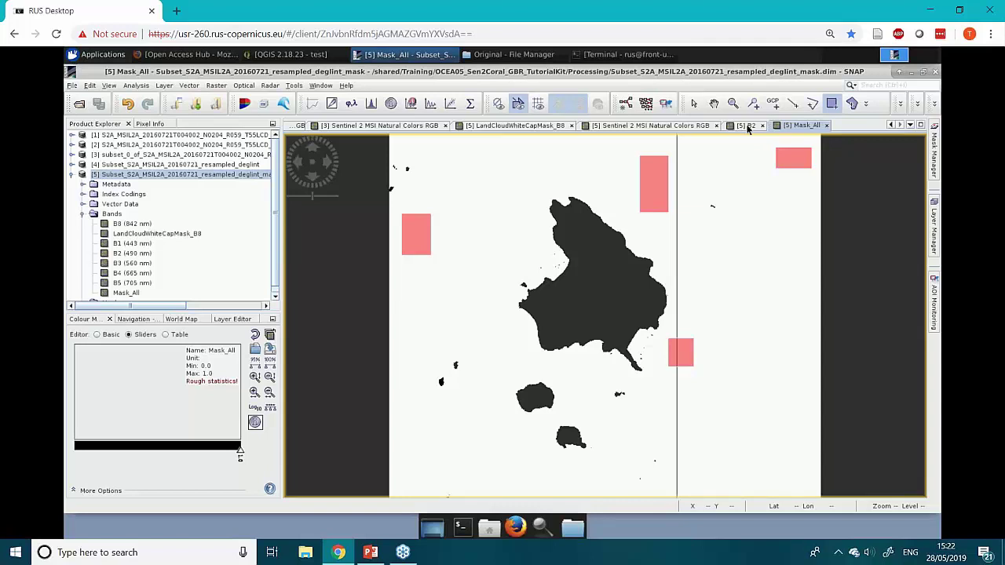
pyautogui.click(748, 127)
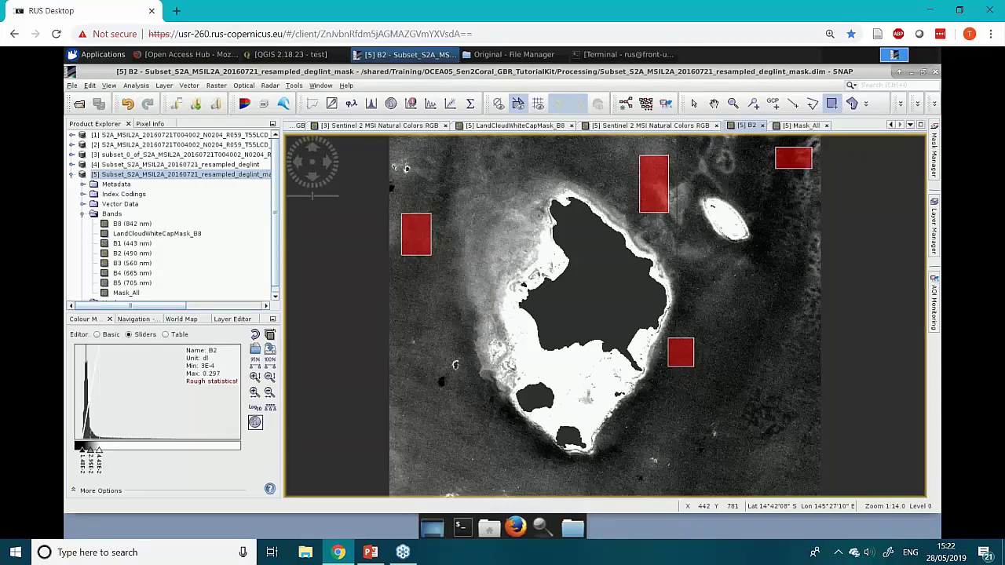
pyautogui.hotkey('ctrl', 'w')
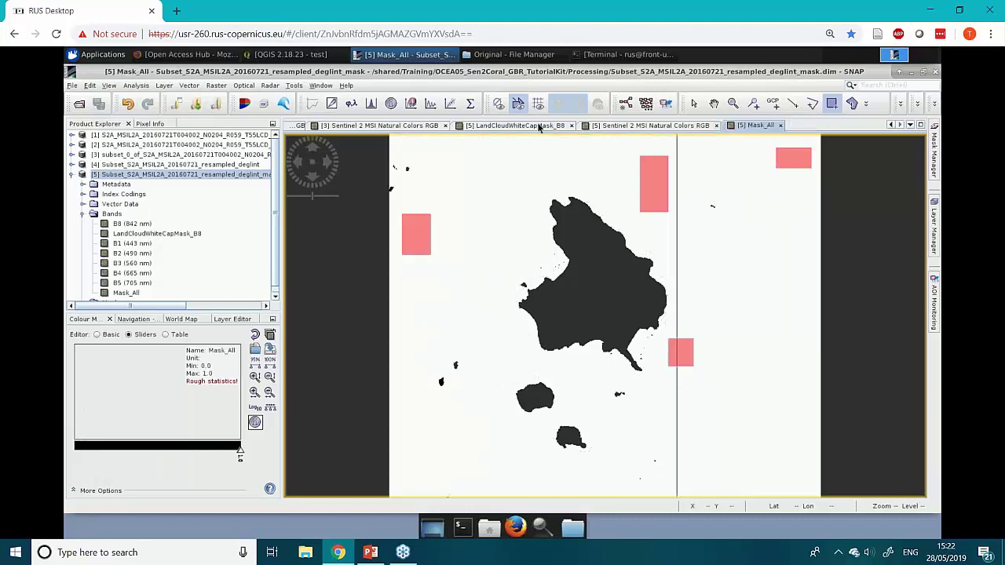
pyautogui.click(540, 127)
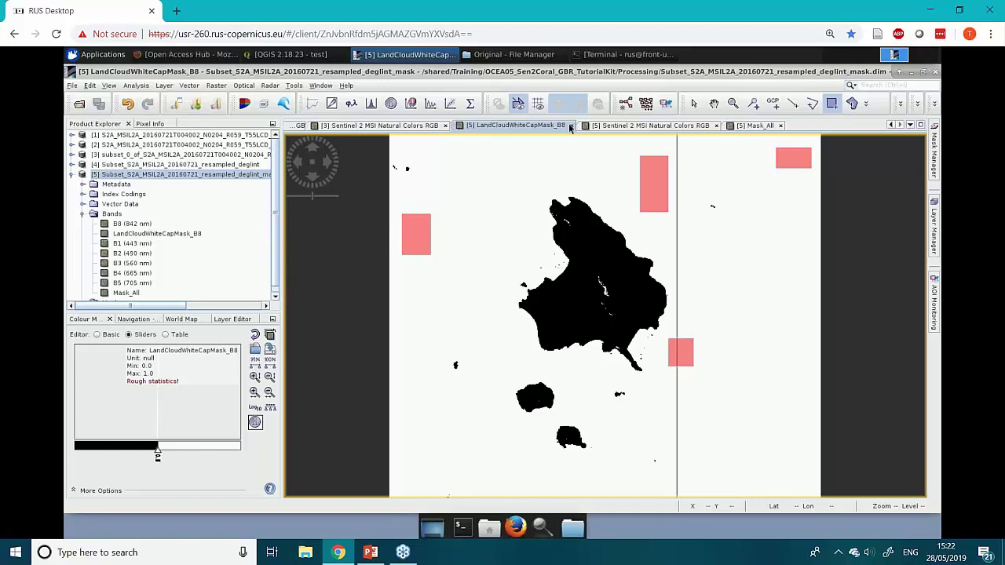
pyautogui.click(571, 126)
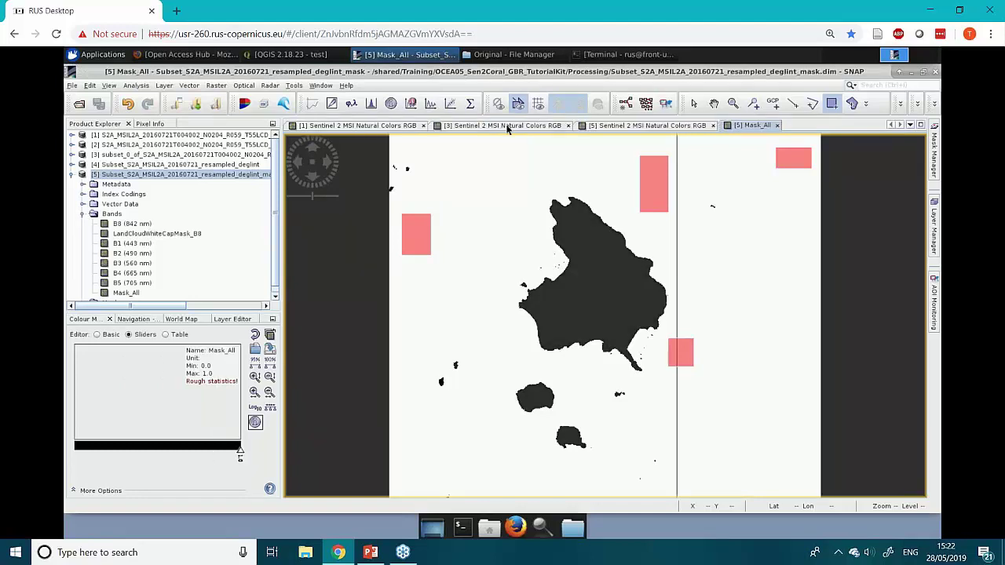
pyautogui.click(568, 126)
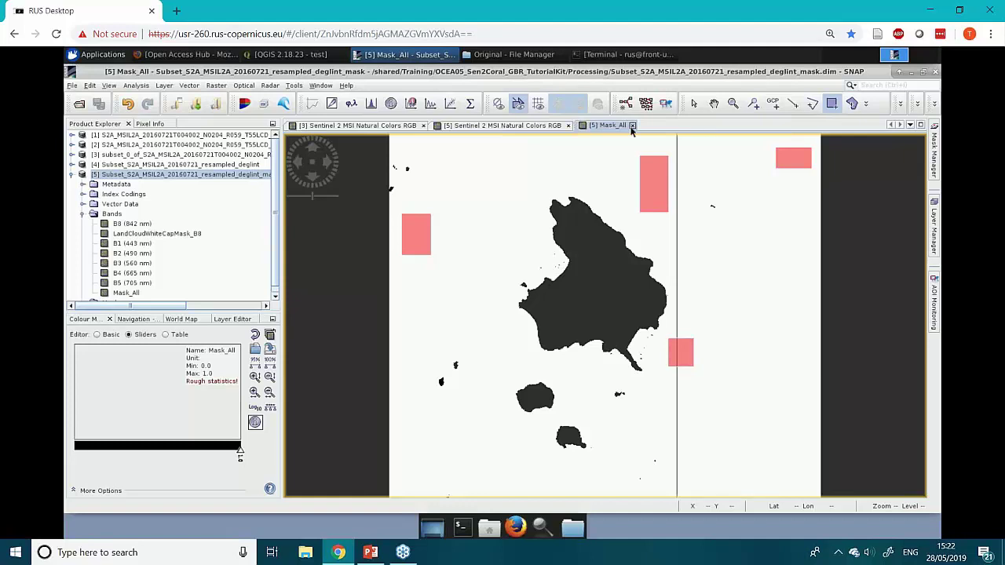
pyautogui.click(632, 125)
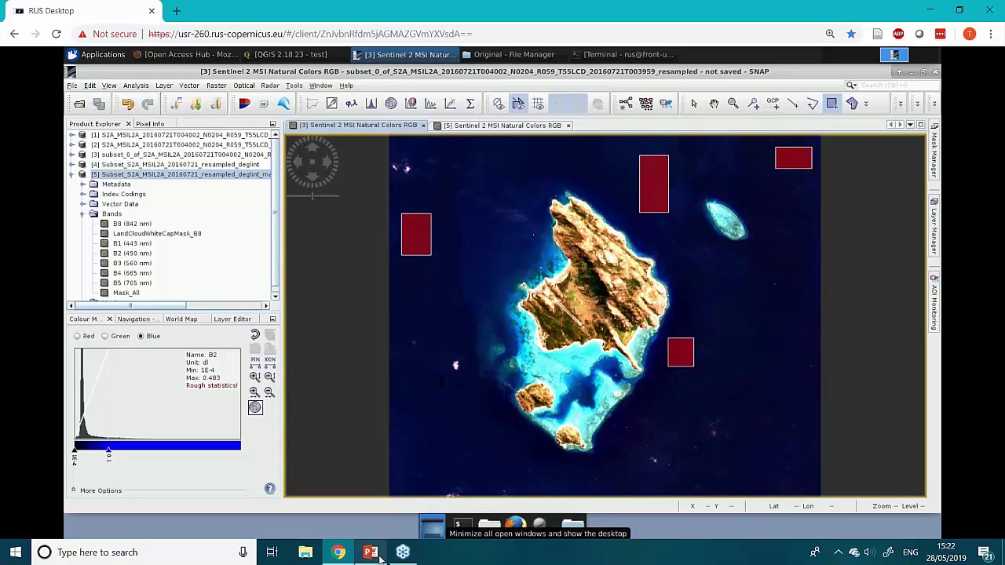
# Step: Switch to the OCEA05_Sen2Coral_GBR_Tutorial_slides presentation in PowerPoint, at the land, cloud and white cap mask slide
pyautogui.moveTo(380, 558)
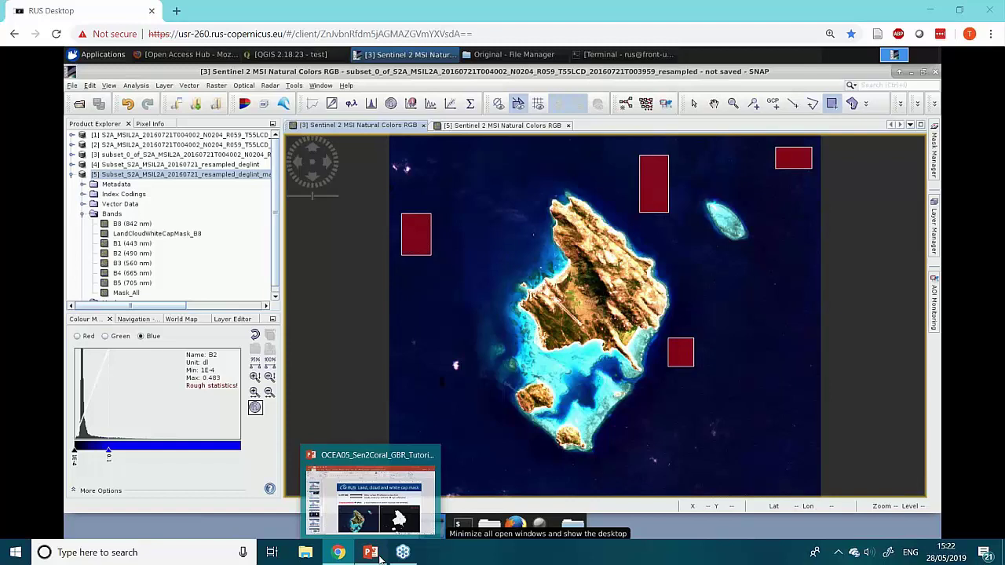
pyautogui.click(380, 559)
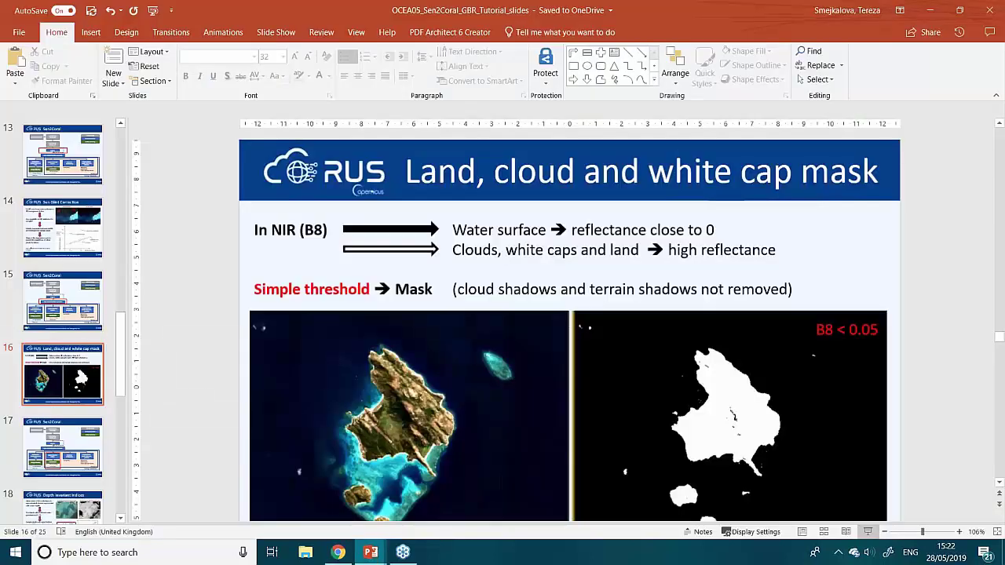